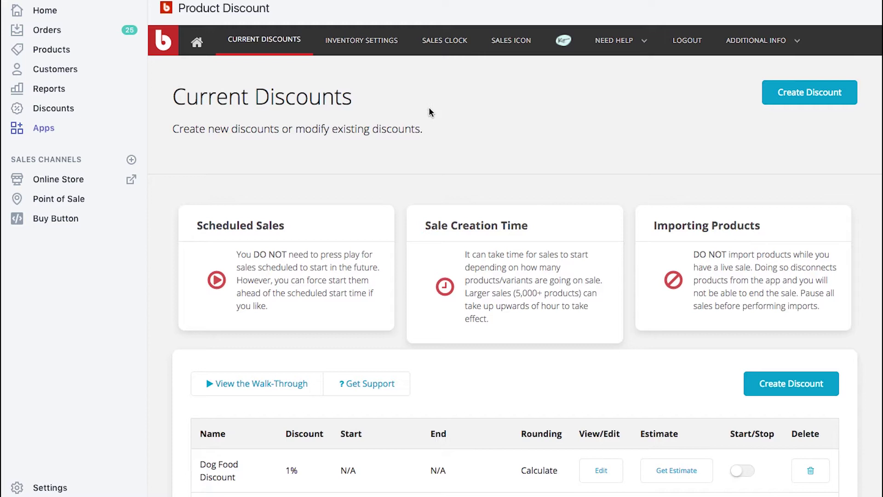
# Reload the Current Discounts list of the store's existing discounts.
pyautogui.click(271, 52)
# Create a discount named 'Fidget Cube Offer' with date range and cents override both turned off.
pyautogui.click(777, 88)
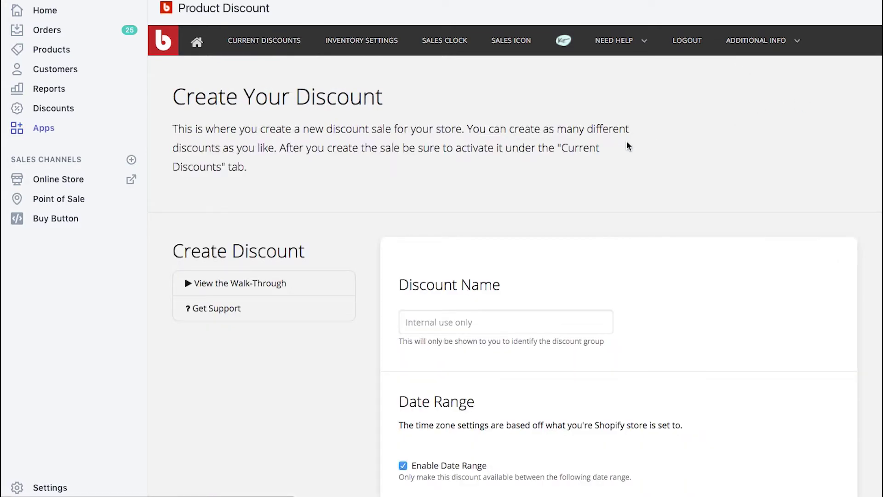
pyautogui.scroll(-4, 628, 146)
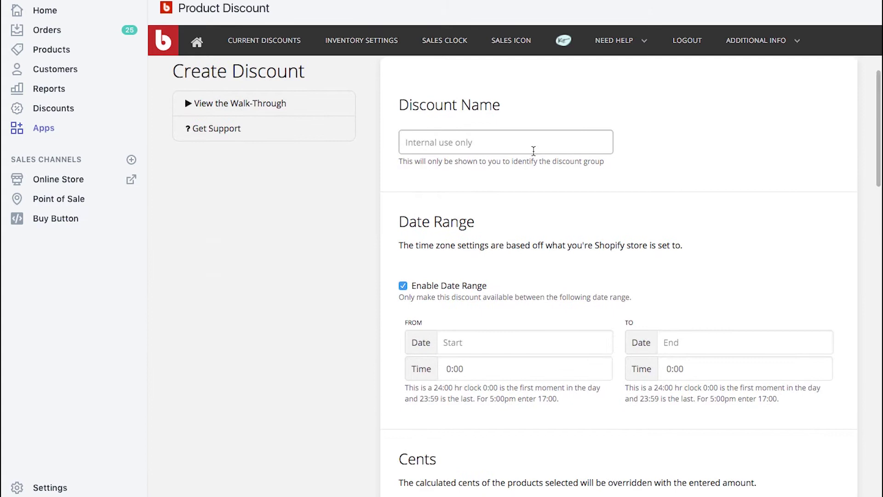
pyautogui.click(534, 151)
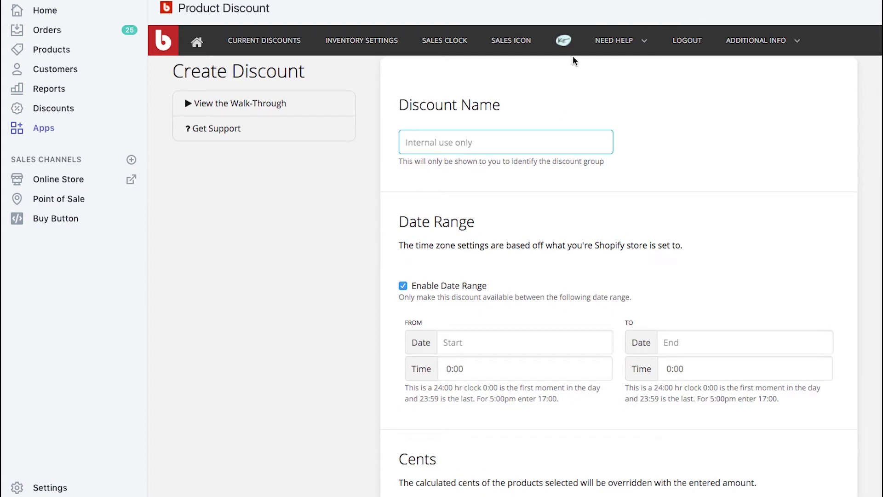
pyautogui.write('Fidget Cube Offer')
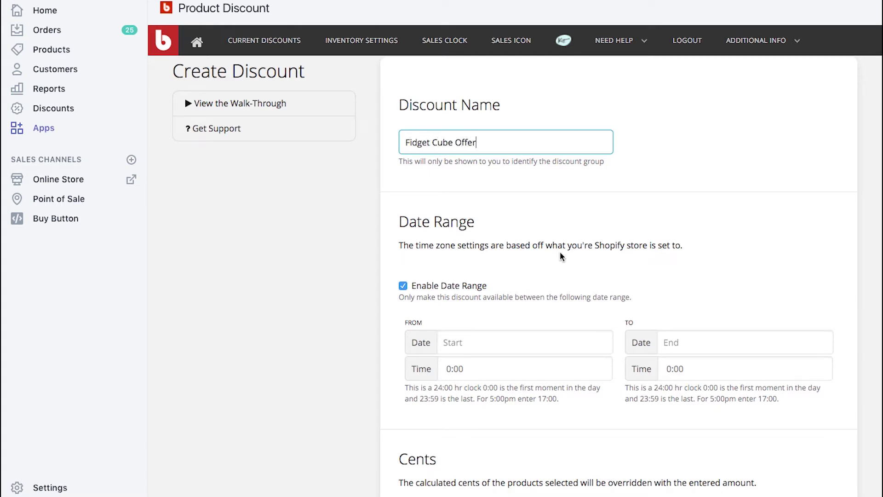
pyautogui.scroll(-3, 512, 281)
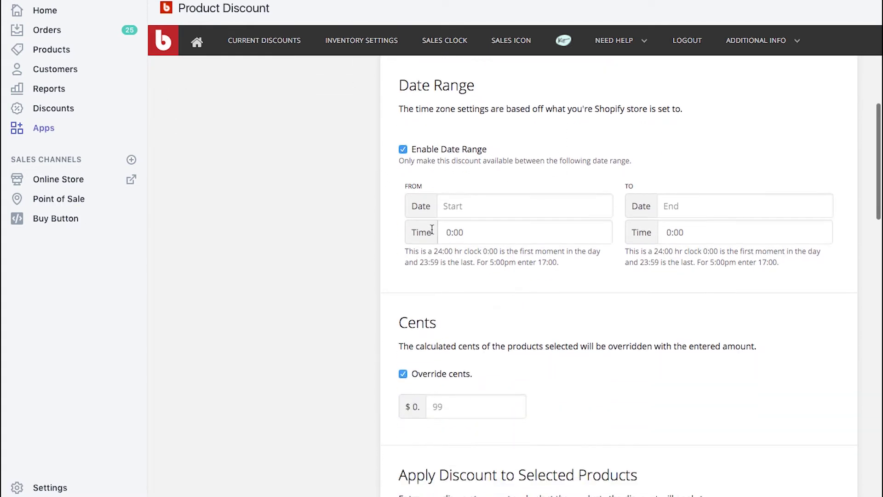
pyautogui.click(403, 150)
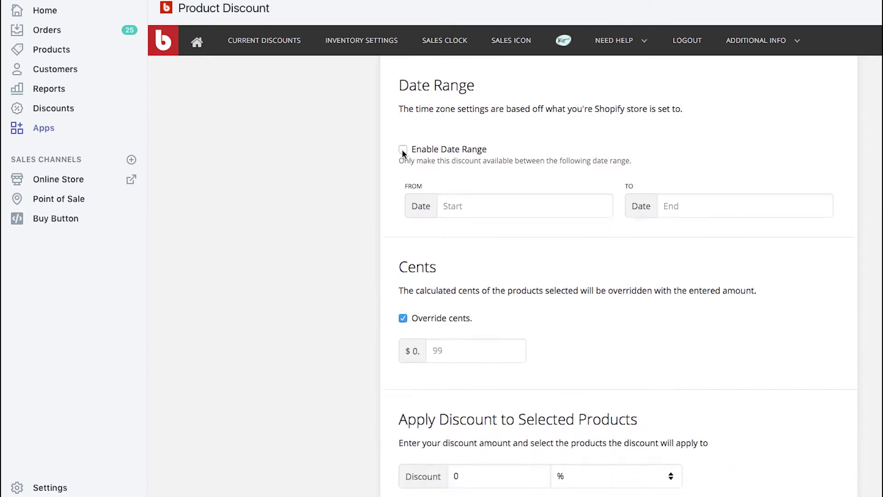
pyautogui.scroll(-1, 428, 306)
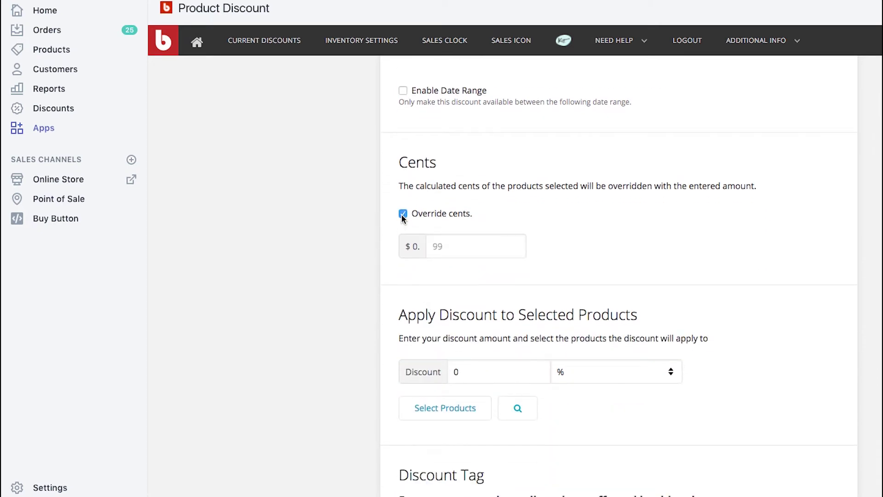
pyautogui.click(403, 215)
pyautogui.scroll(2, 386, 223)
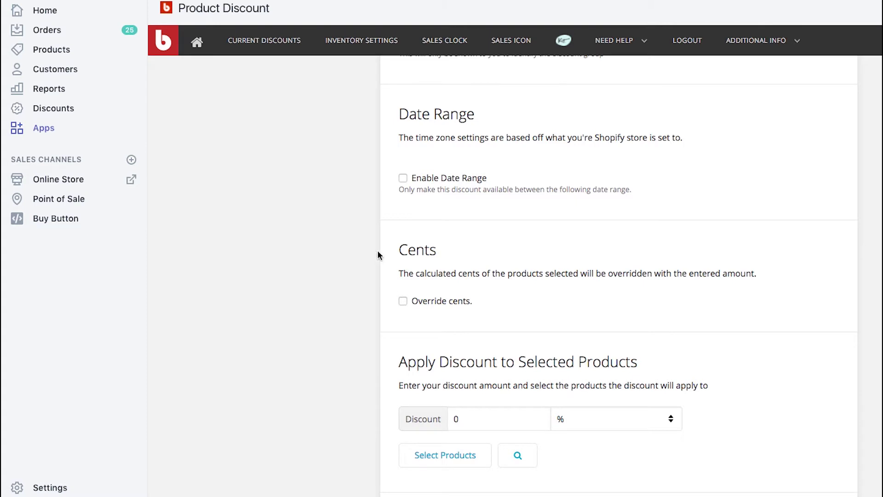
pyautogui.scroll(-5, 371, 243)
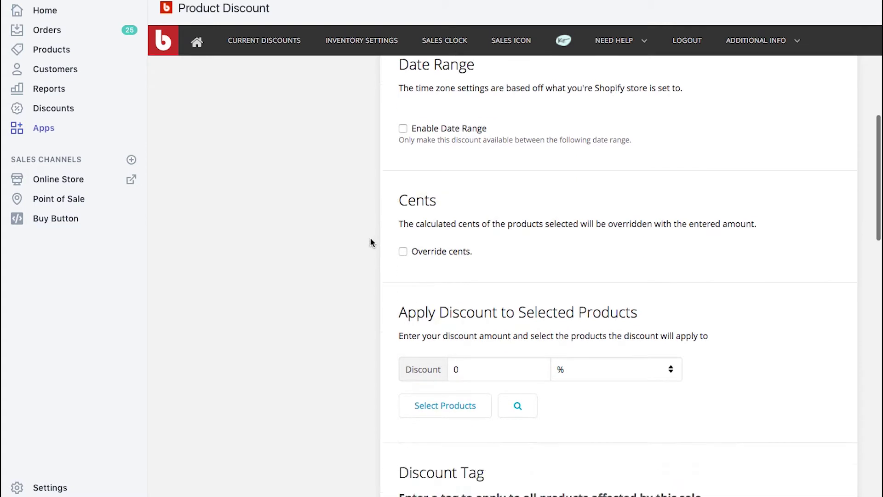
# Set the discount amount to 50%.
pyautogui.click(453, 227)
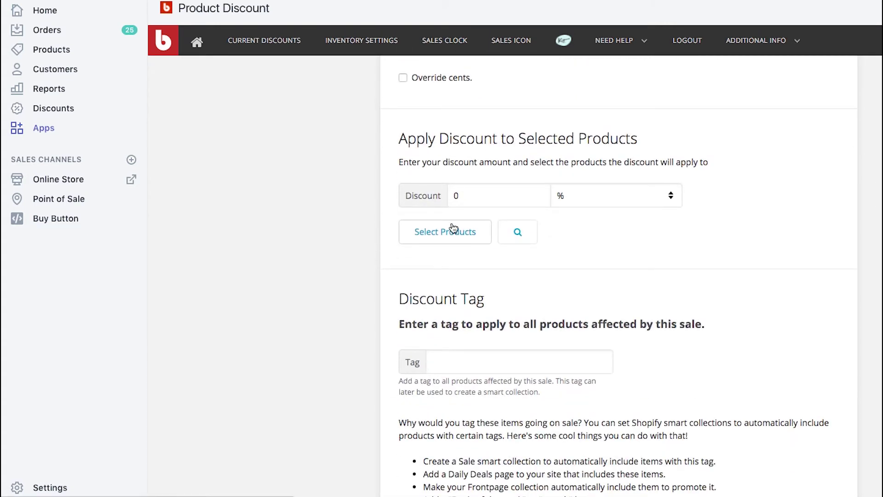
pyautogui.click(467, 190)
pyautogui.press('BackSpace')
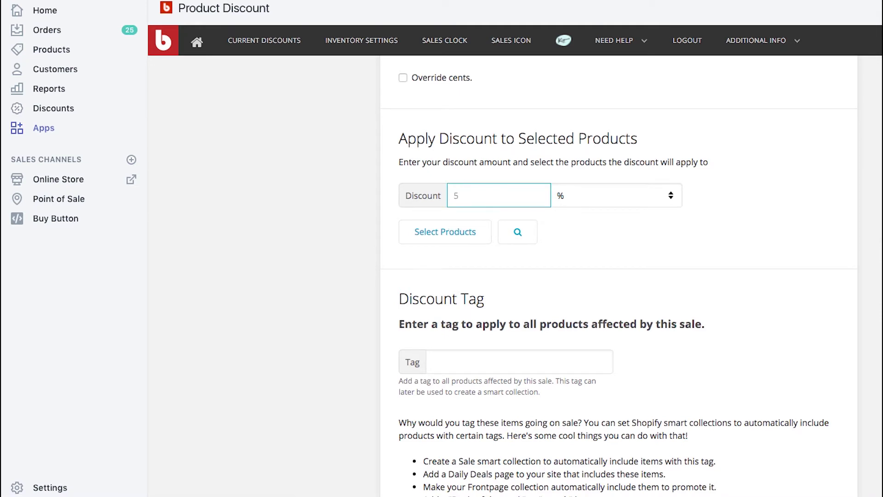
pyautogui.write('50')
# Apply the discount to the Black Fidget Cube and Blue Fidget Cube.
pyautogui.click(443, 235)
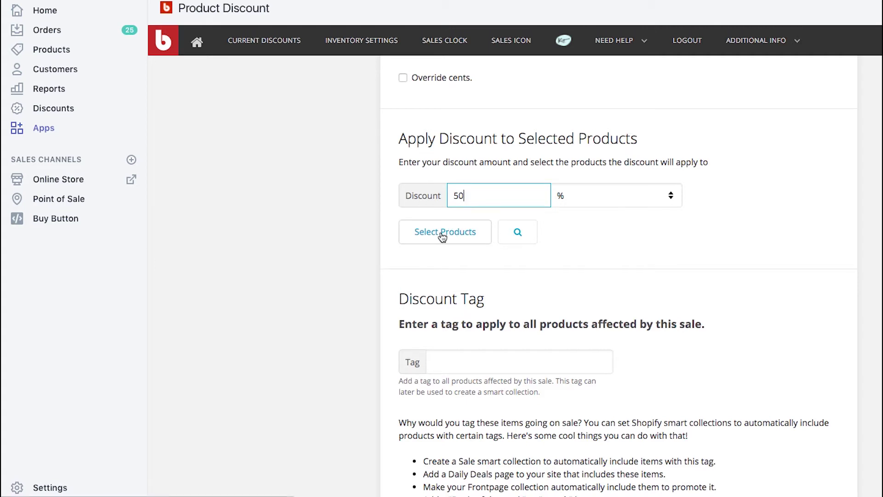
pyautogui.scroll(-3, 404, 291)
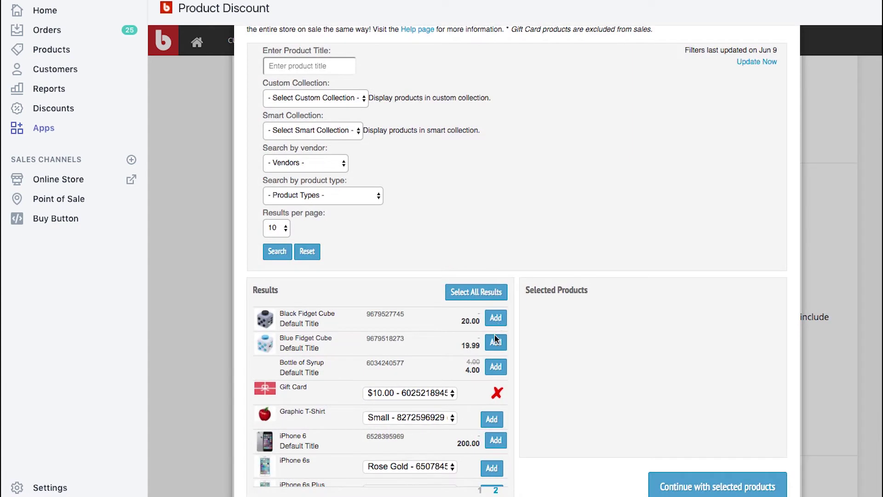
pyautogui.click(495, 319)
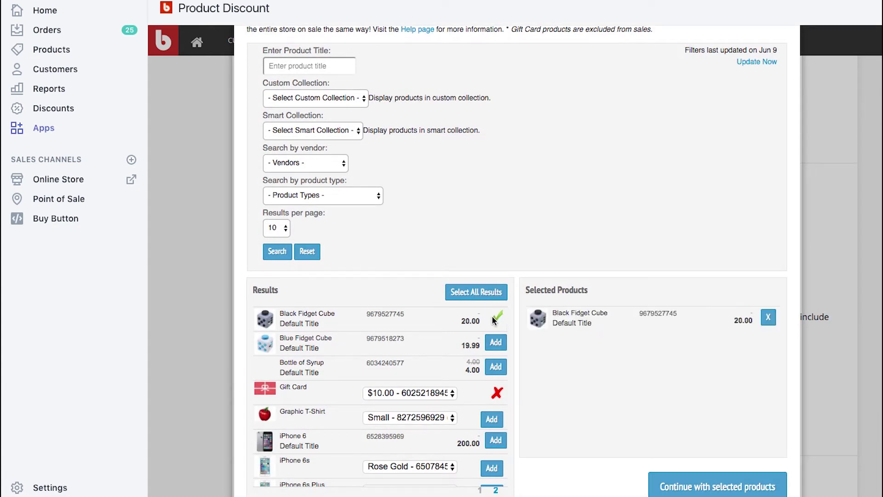
pyautogui.click(496, 341)
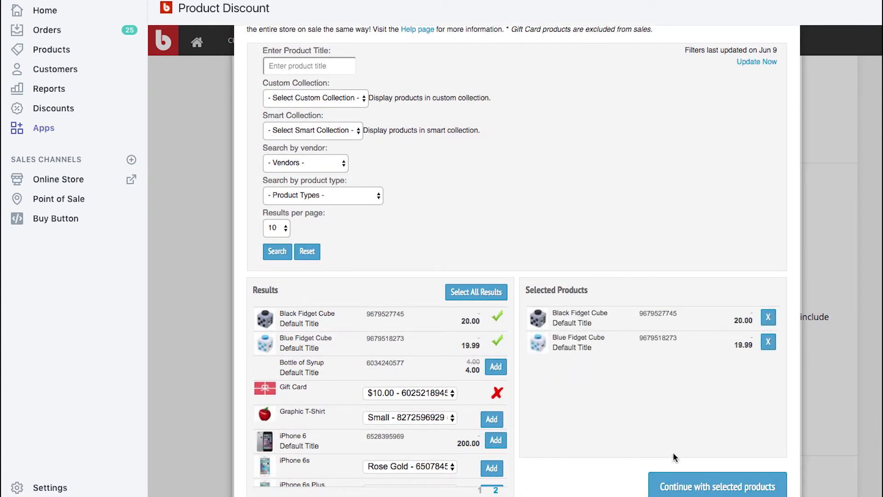
pyautogui.click(696, 486)
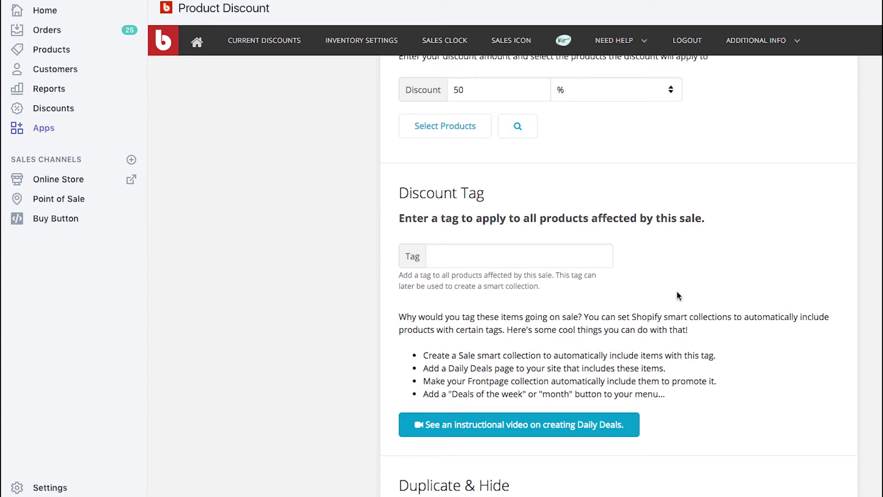
# Enable hidden duplicates of the selected cubes and create the Fidget Cube Offer discount.
pyautogui.scroll(-4, 676, 287)
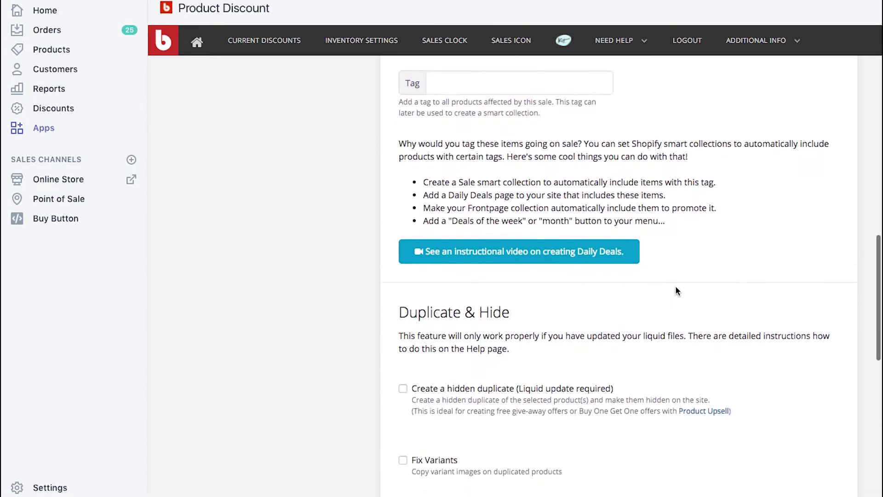
pyautogui.scroll(-4, 676, 287)
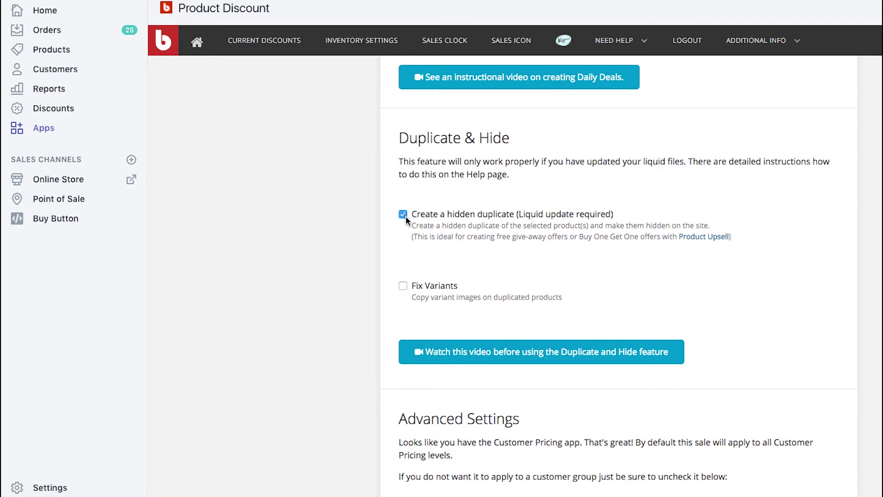
pyautogui.scroll(-5, 366, 247)
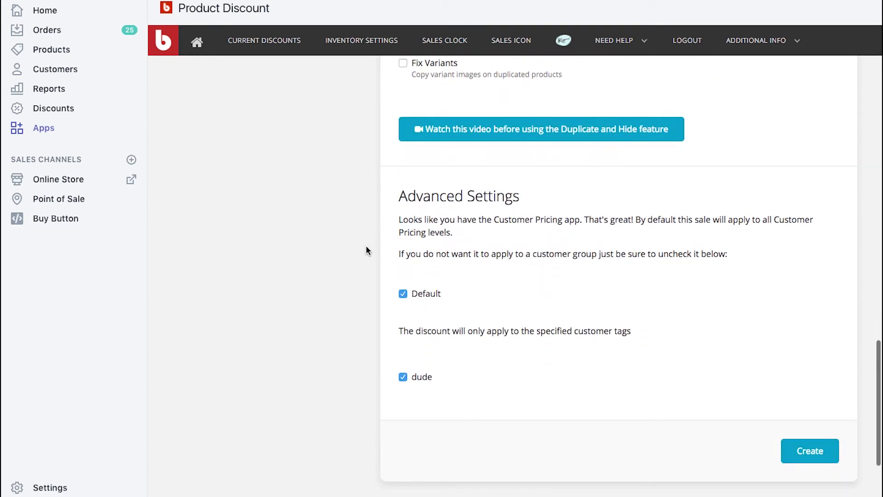
pyautogui.click(826, 460)
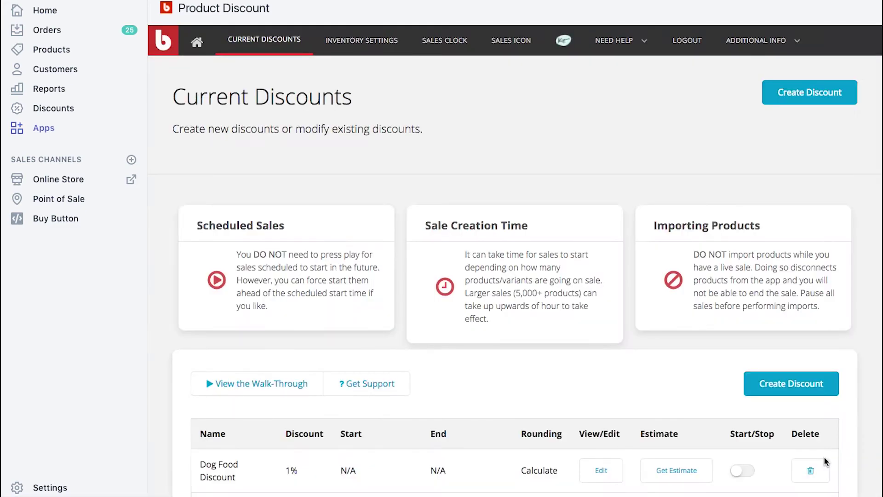
# Start the Fidget Cube Offer discount and confirm the prompt.
pyautogui.scroll(-5, 755, 398)
pyautogui.scroll(-3, 755, 398)
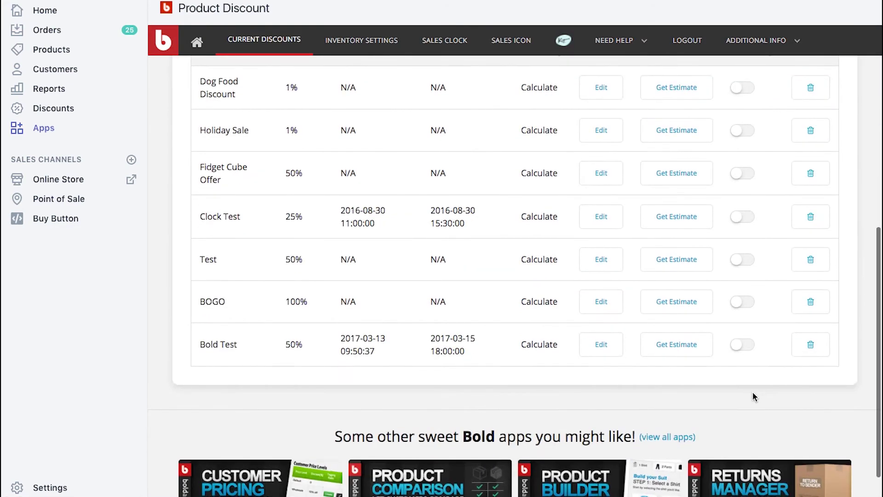
pyautogui.scroll(1, 619, 392)
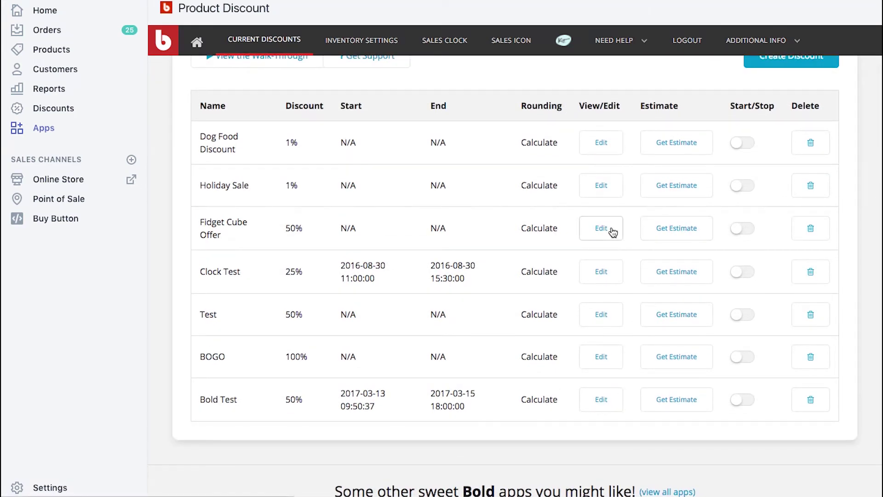
pyautogui.click(740, 229)
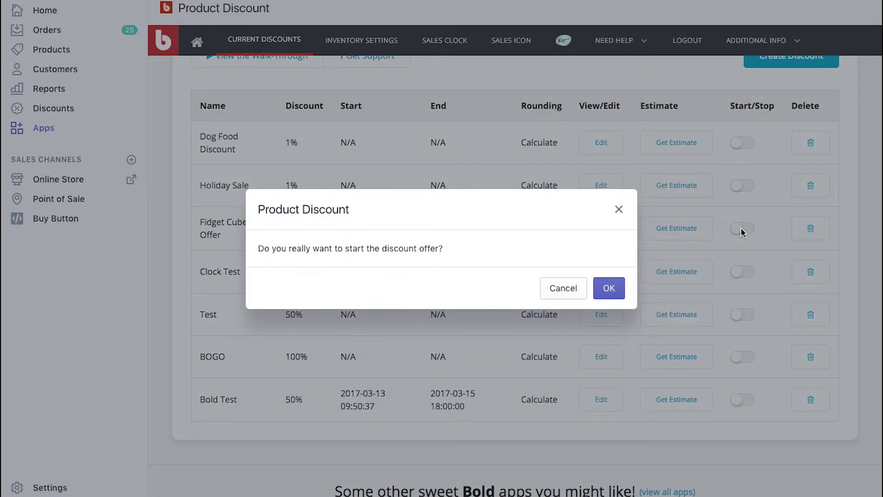
pyautogui.click(605, 286)
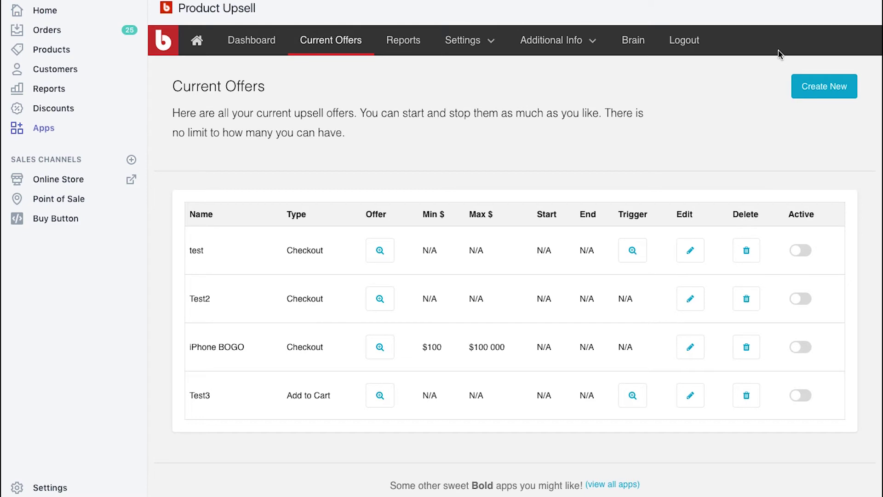
# Reload Product Upsell's Current Offers list and begin a new upsell offer.
pyautogui.click(317, 50)
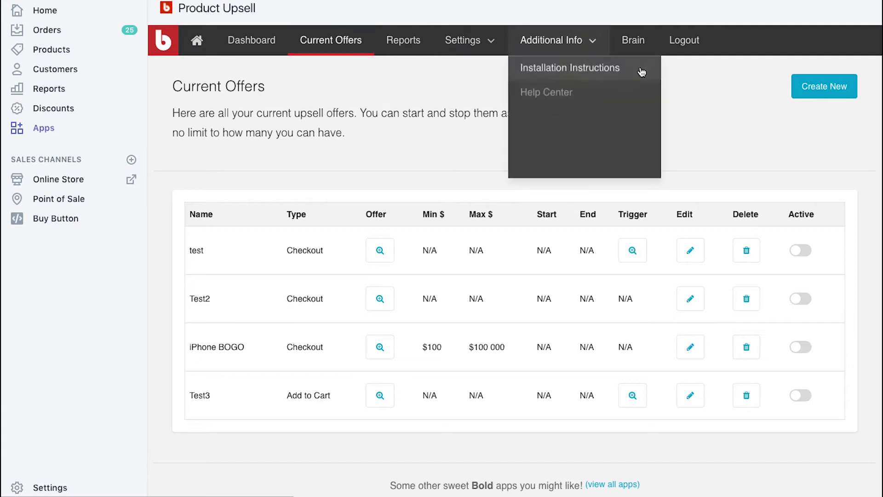
pyautogui.click(824, 84)
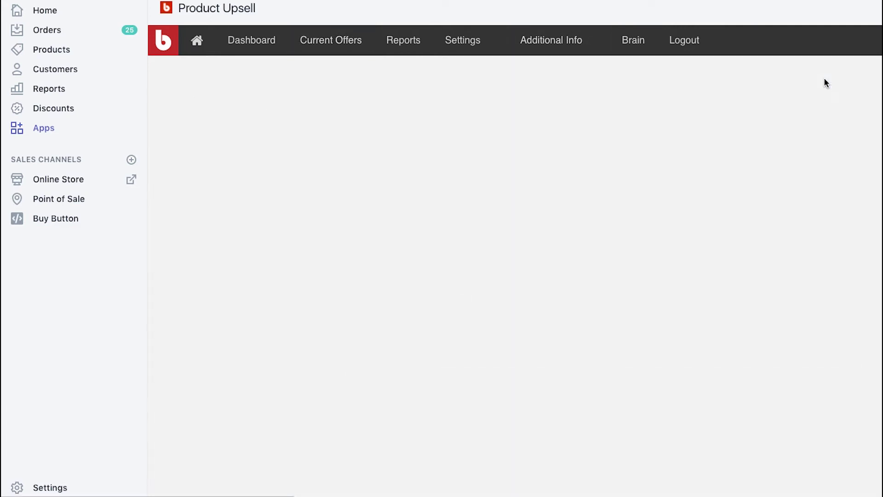
pyautogui.scroll(-2, 645, 121)
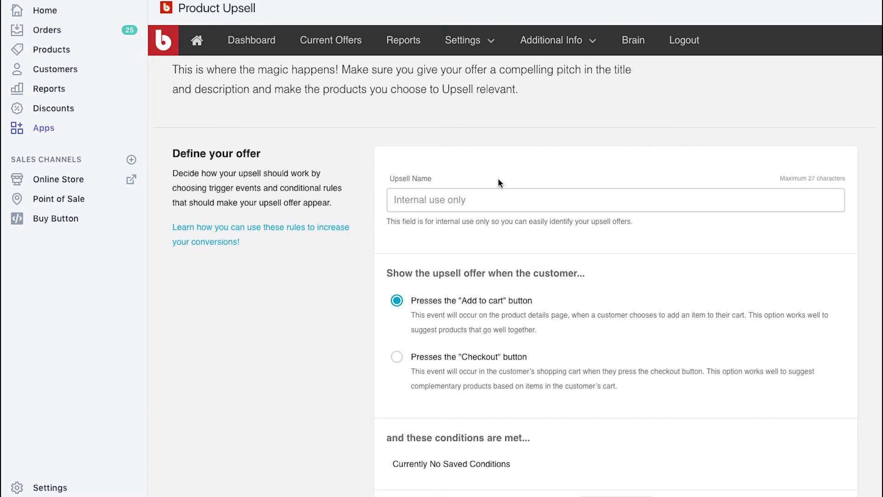
# Enter 'Fidget Cube BOGO' as the Upsell Name.
pyautogui.scroll(-1, 484, 184)
pyautogui.click(480, 182)
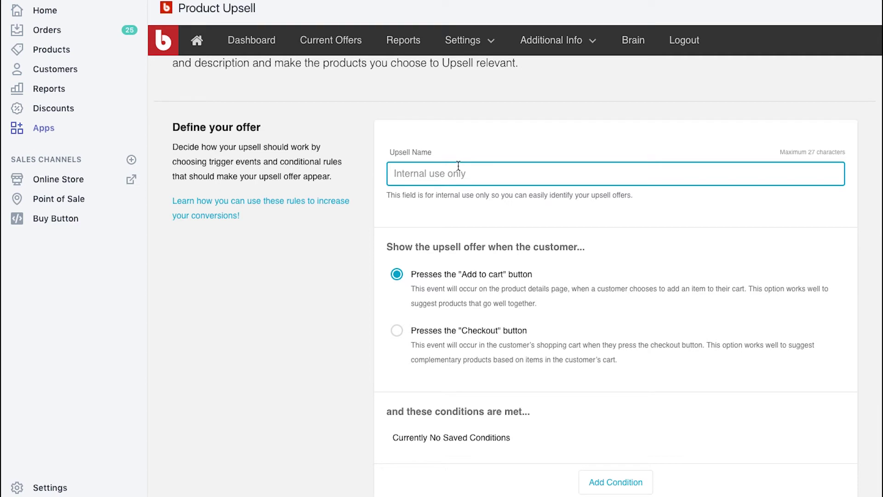
pyautogui.write('Fidget Cube BOGO')
pyautogui.scroll(-2, 327, 231)
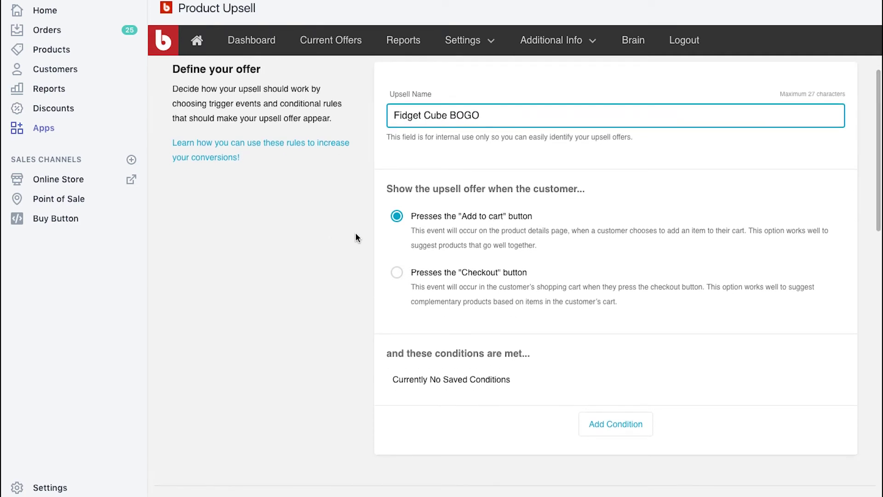
pyautogui.scroll(-1, 358, 242)
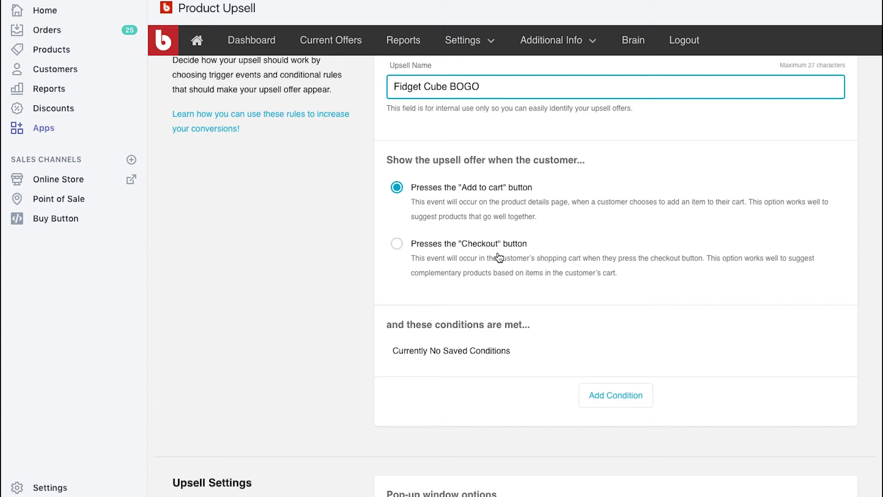
pyautogui.scroll(-2, 498, 257)
pyautogui.scroll(-2, 539, 292)
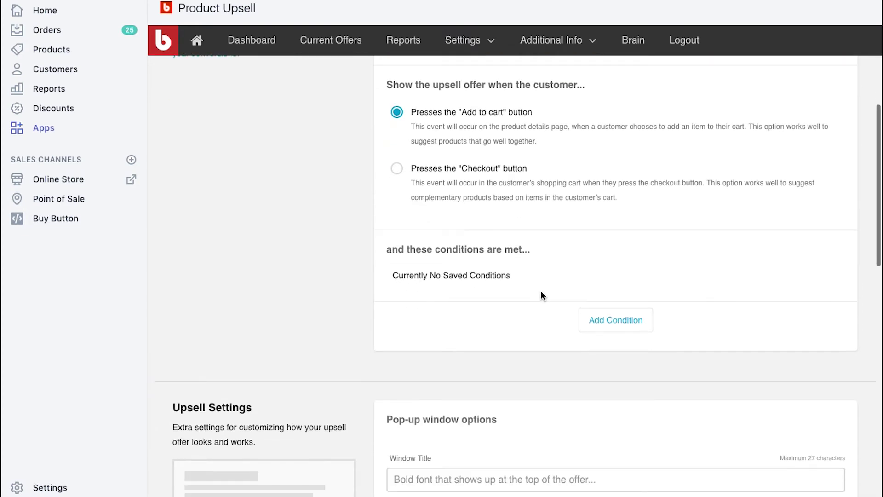
# Add a new condition and set its type to Product Trigger.
pyautogui.click(600, 327)
pyautogui.scroll(-2, 592, 310)
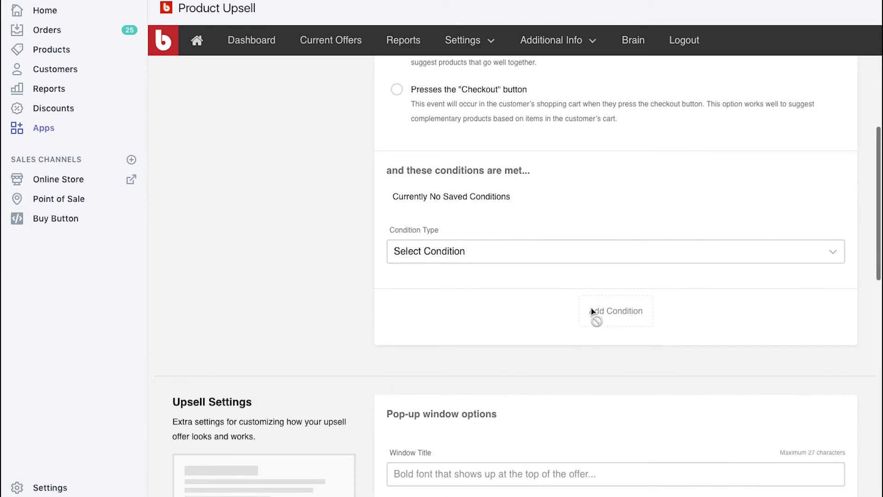
pyautogui.click(561, 252)
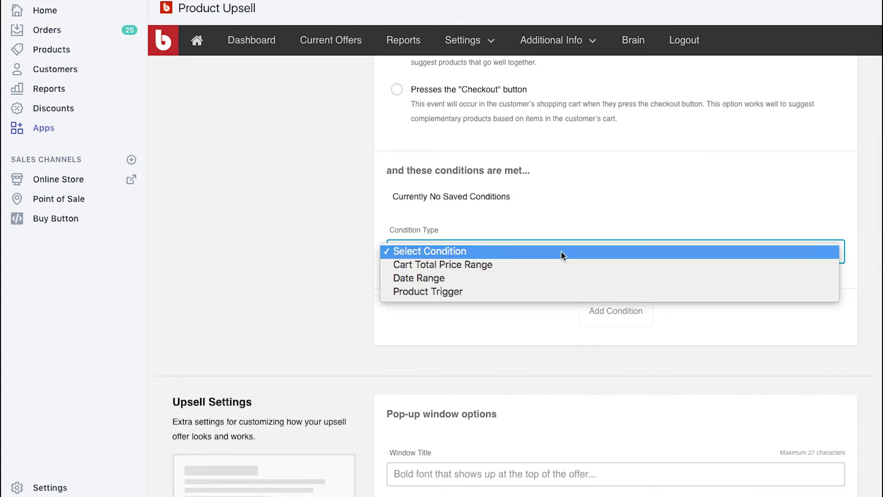
pyautogui.click(558, 291)
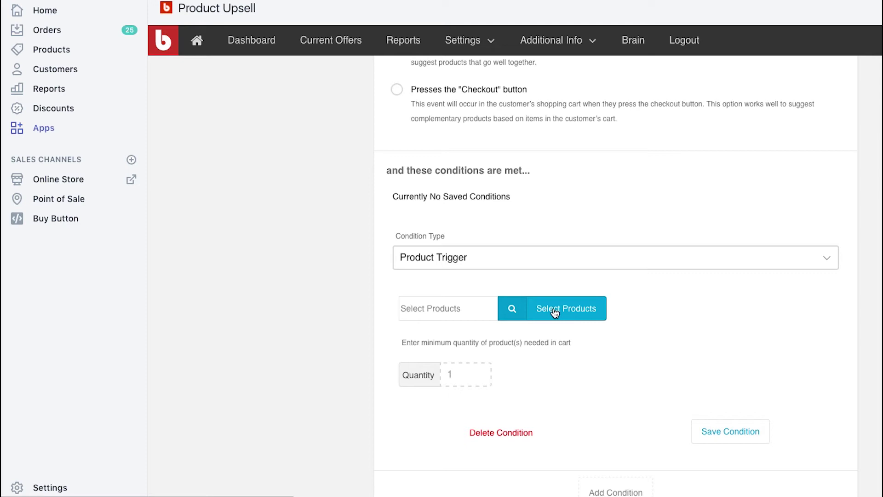
# Pick the Yellow Fidget Spinner from page 2 as the trigger product.
pyautogui.click(556, 313)
pyautogui.scroll(-3, 457, 333)
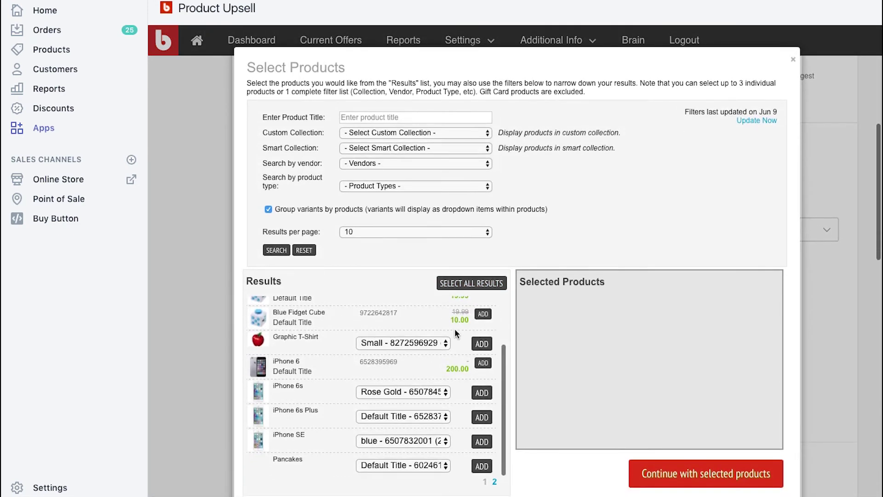
pyautogui.scroll(-2, 423, 381)
pyautogui.click(494, 465)
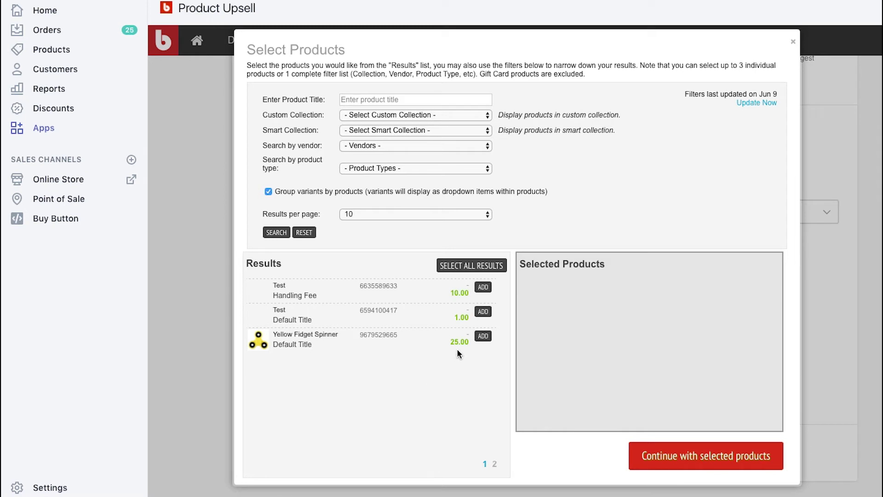
pyautogui.click(486, 339)
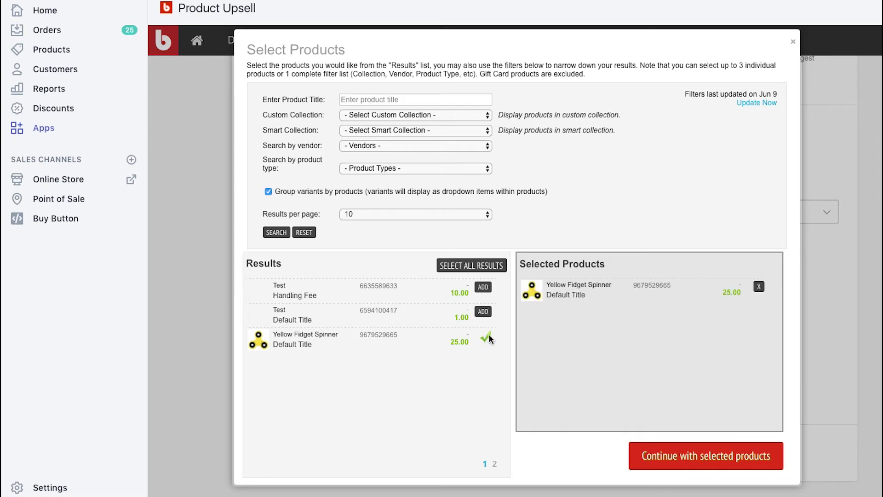
pyautogui.click(677, 457)
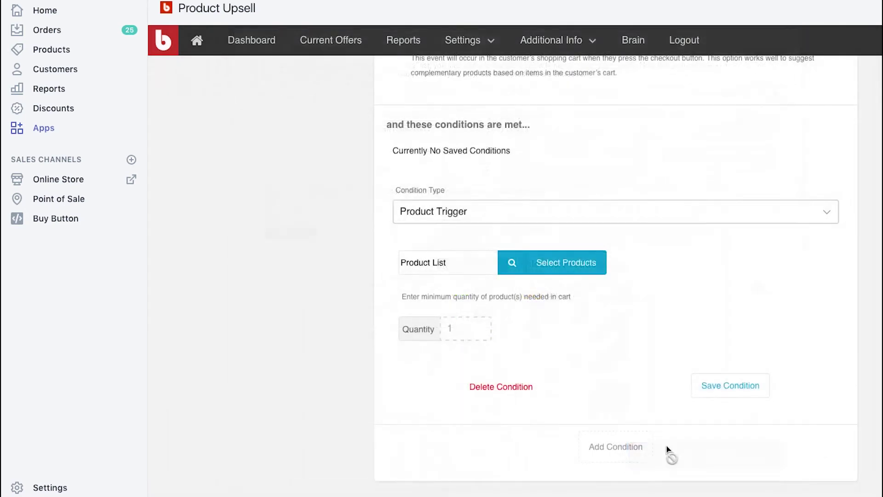
pyautogui.scroll(-3, 568, 309)
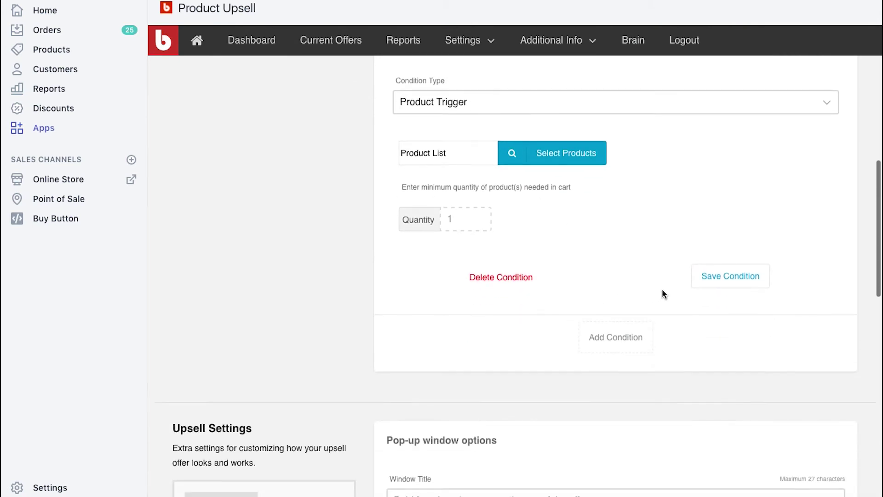
# Save the spinner condition and title the pop-up '50% off Fidget Cubes!'.
pyautogui.click(724, 285)
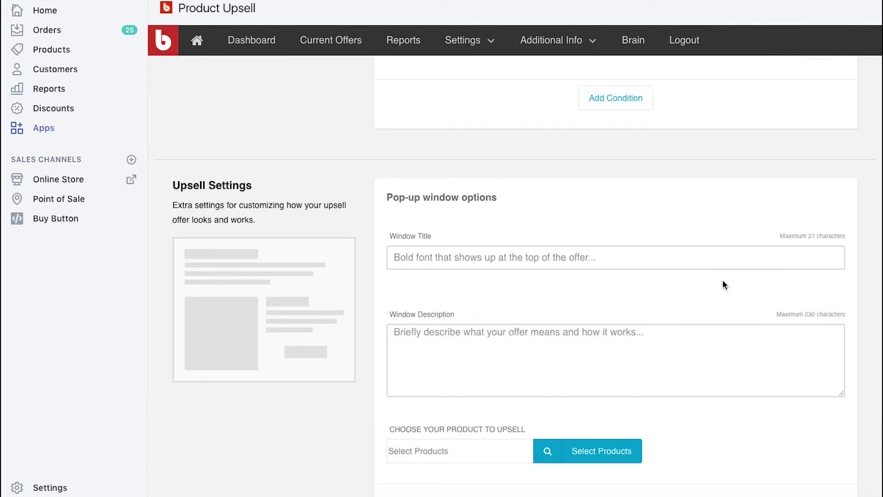
pyautogui.scroll(5, 716, 278)
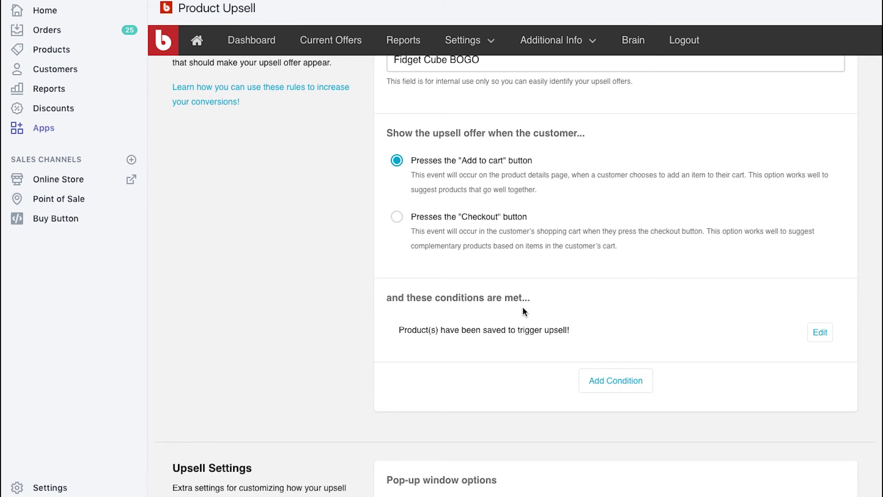
pyautogui.scroll(-8, 494, 328)
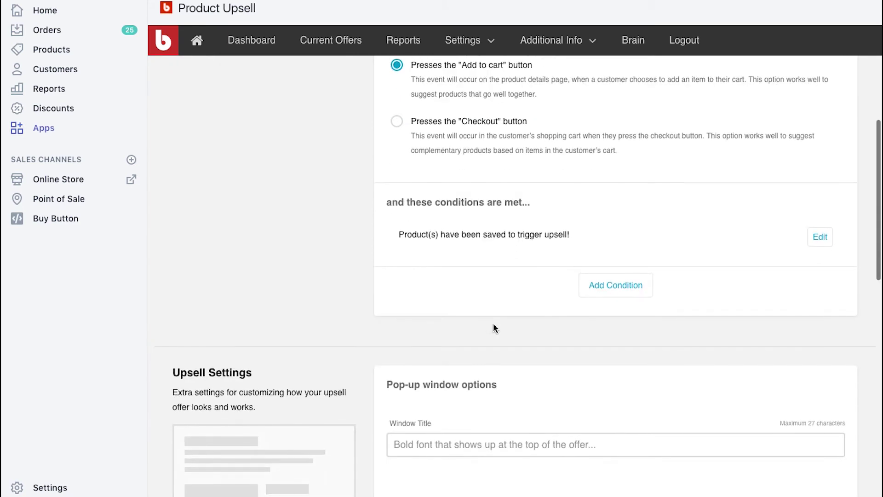
pyautogui.scroll(-1, 493, 325)
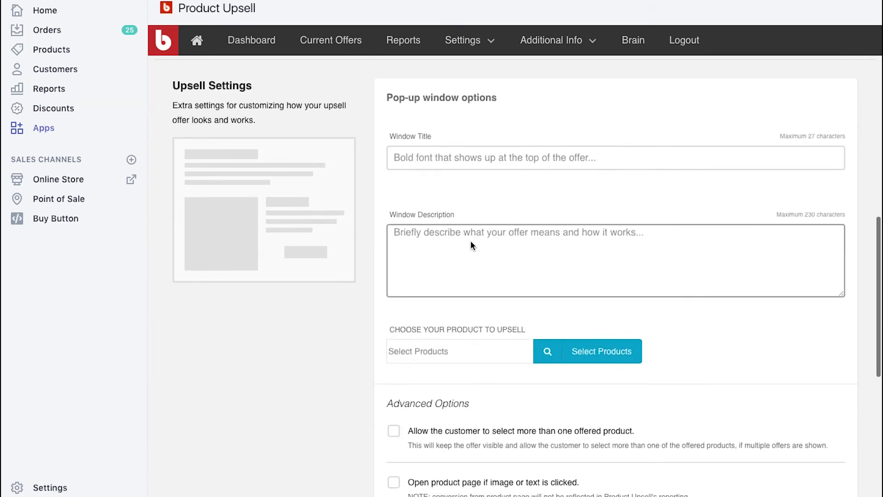
pyautogui.click(453, 158)
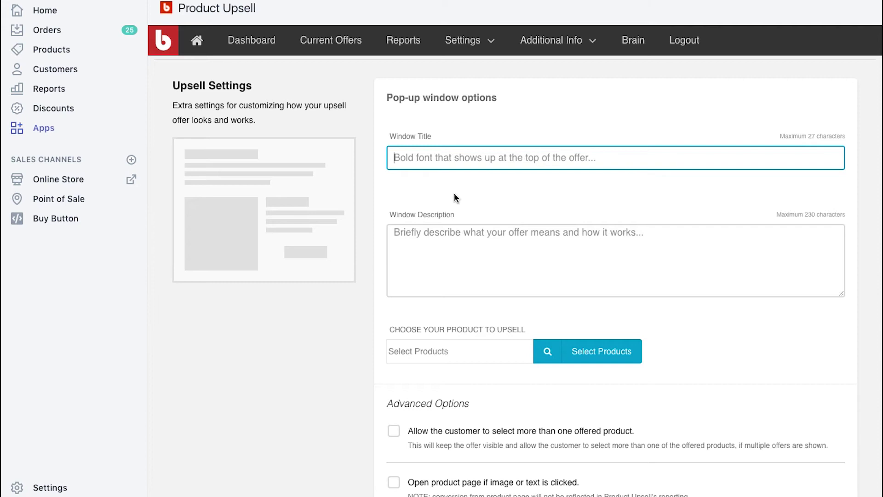
pyautogui.write('50% ')
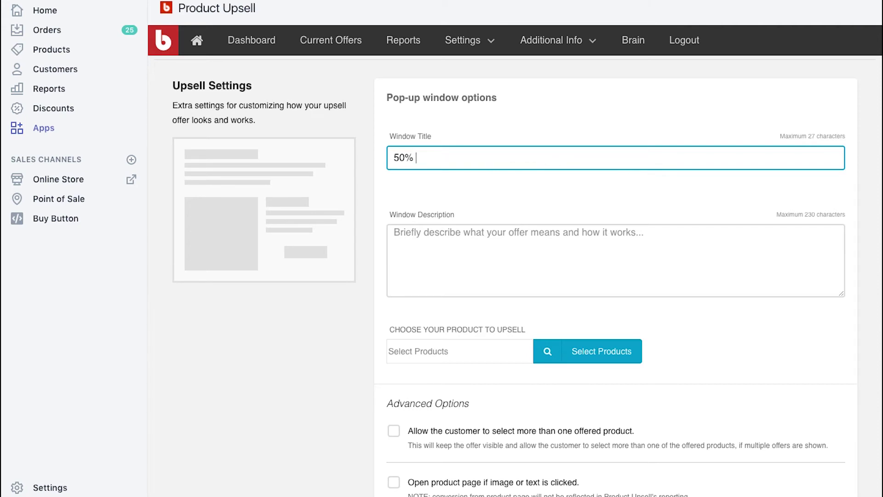
pyautogui.write('off F')
pyautogui.press('BackSpace')
pyautogui.write('off Fidget Cubes!')
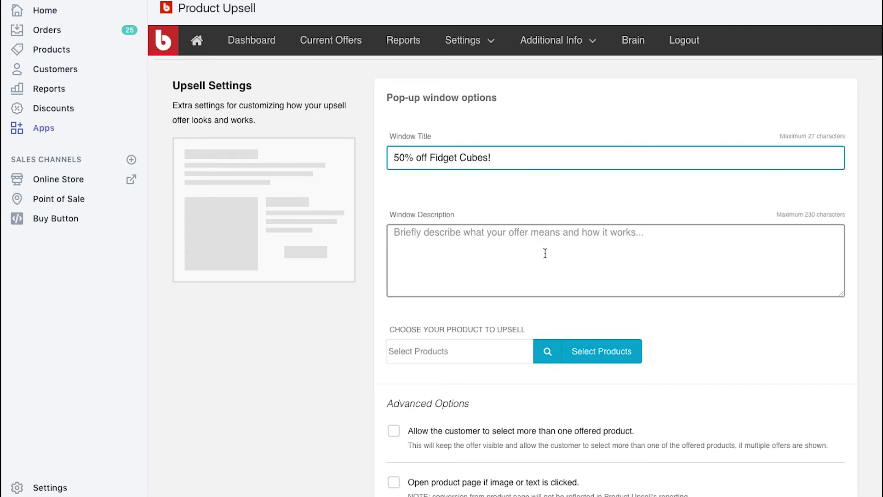
# Describe the offer: a fidget cube at 50% off with a full-price fidget spinner.
pyautogui.click(541, 253)
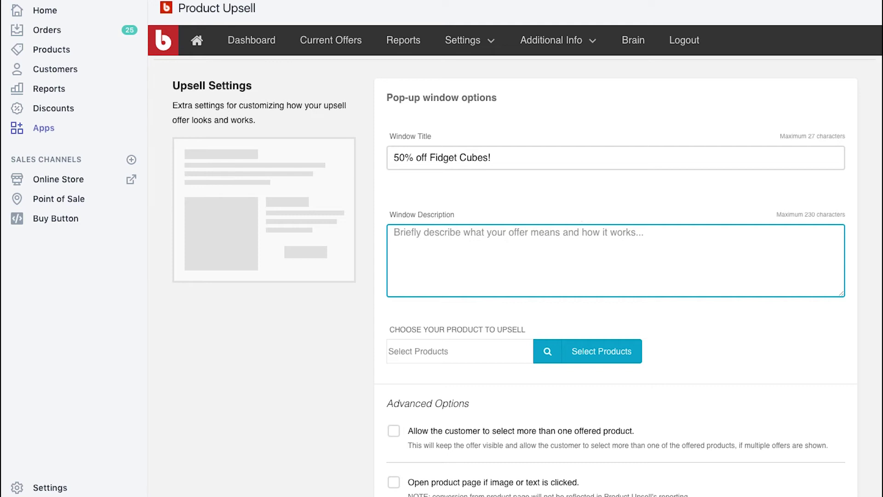
pyautogui.write('When you buy a fidget spinner at full price, receive')
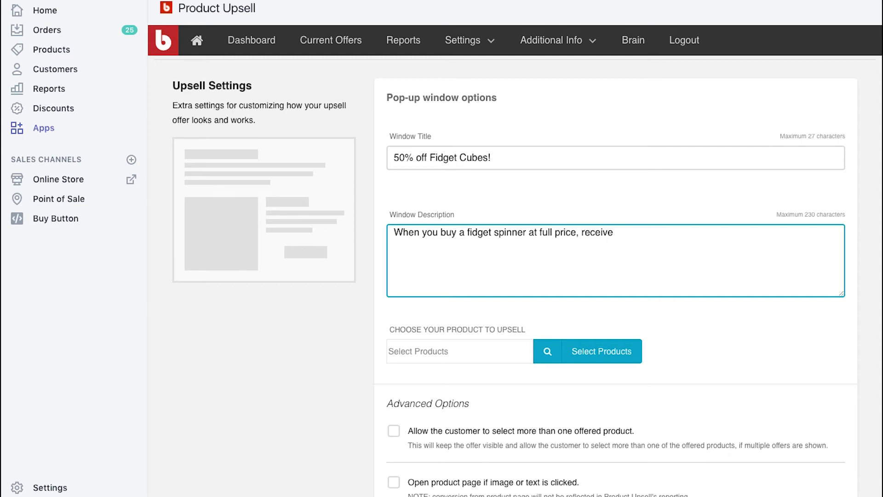
pyautogui.write(' a fidget cube at 50% off')
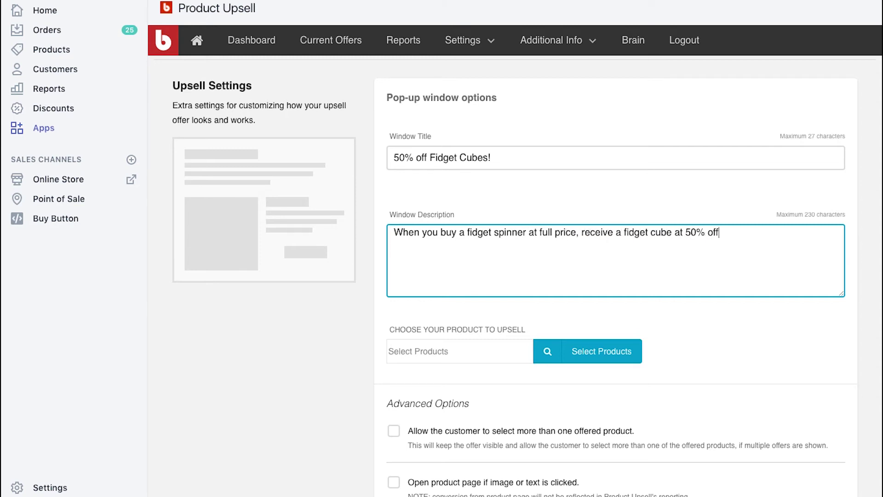
pyautogui.write(' its normal retail price!')
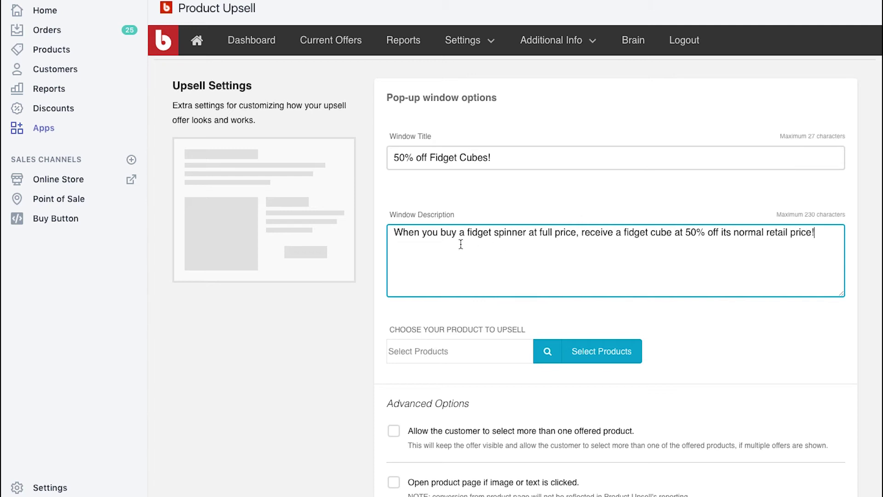
pyautogui.scroll(-1, 367, 291)
pyautogui.scroll(-1, 368, 290)
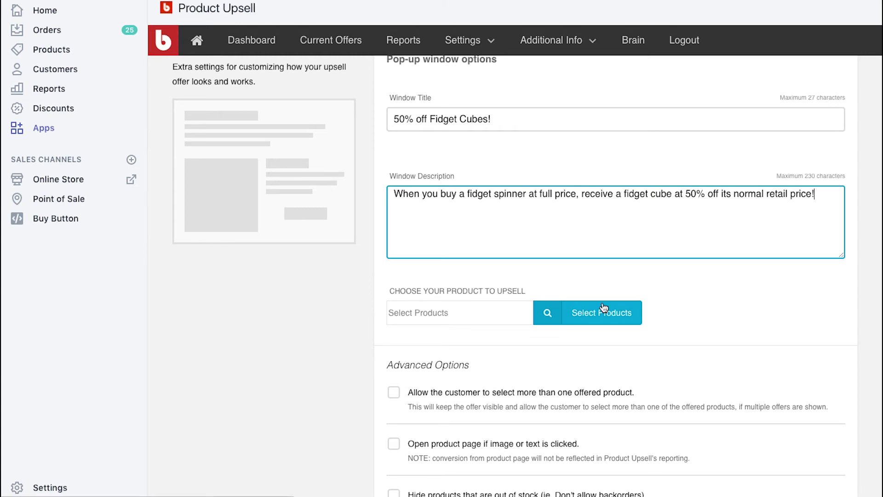
pyautogui.scroll(-3, 604, 308)
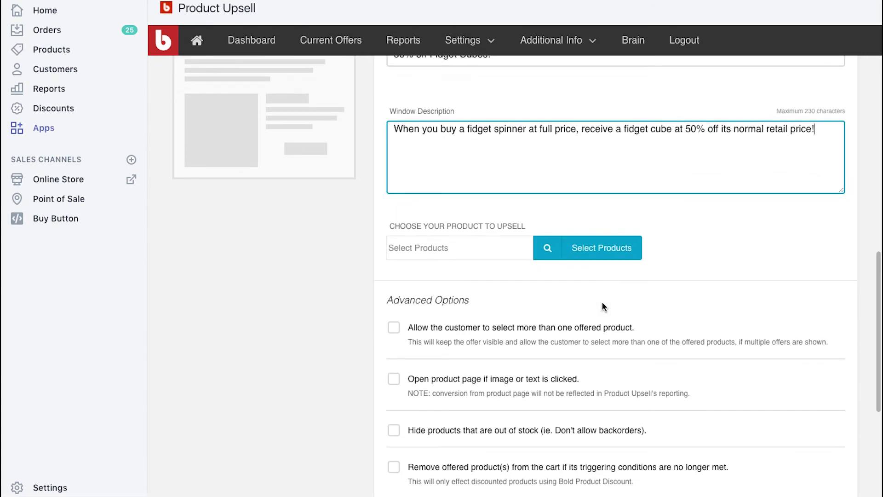
# Offer the discounted $10.00 Black and Blue Fidget Cubes as the upsell products.
pyautogui.click(592, 259)
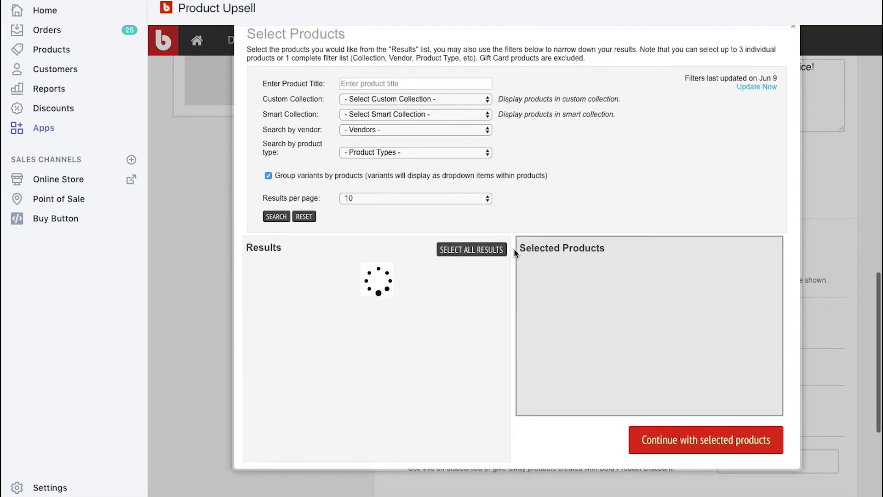
pyautogui.scroll(-2, 515, 248)
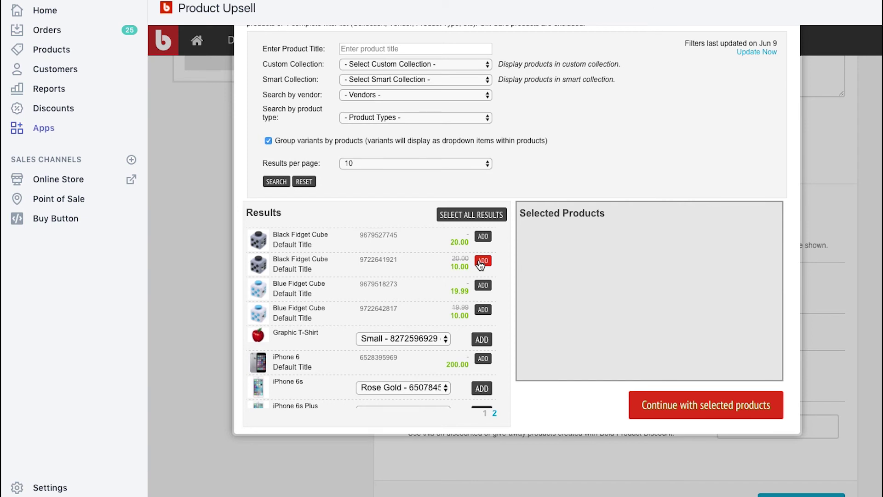
pyautogui.click(482, 261)
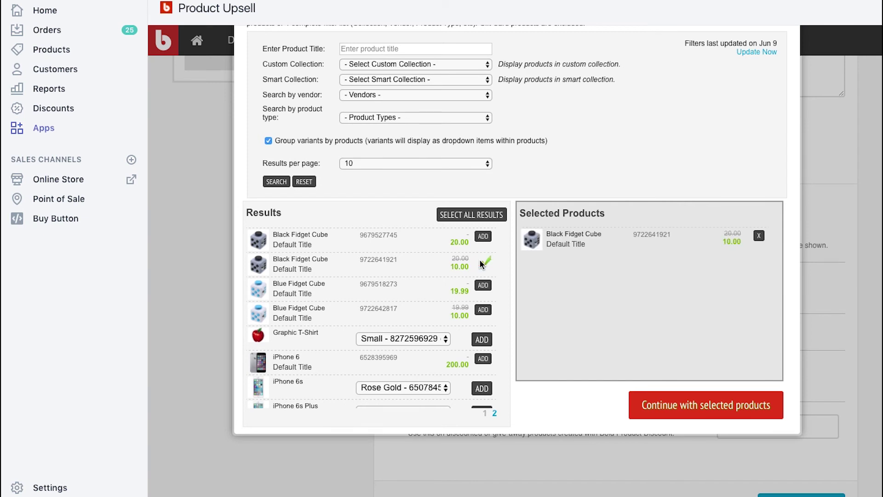
pyautogui.click(484, 311)
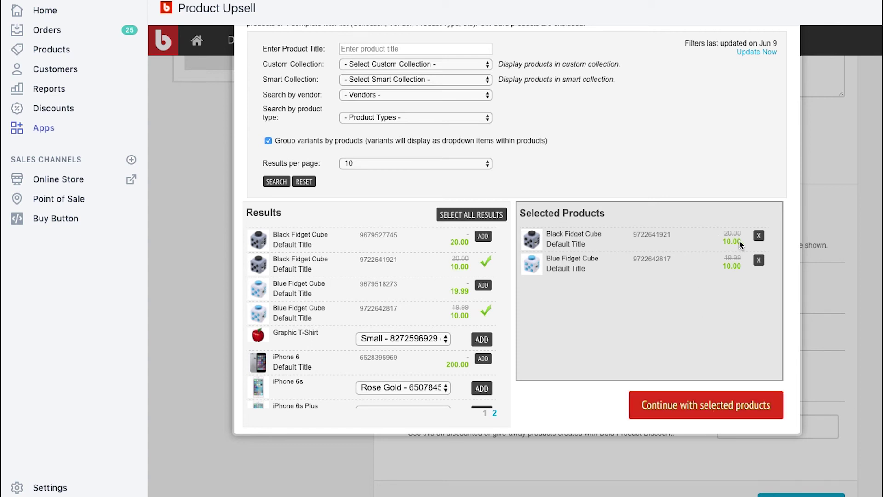
pyautogui.click(720, 405)
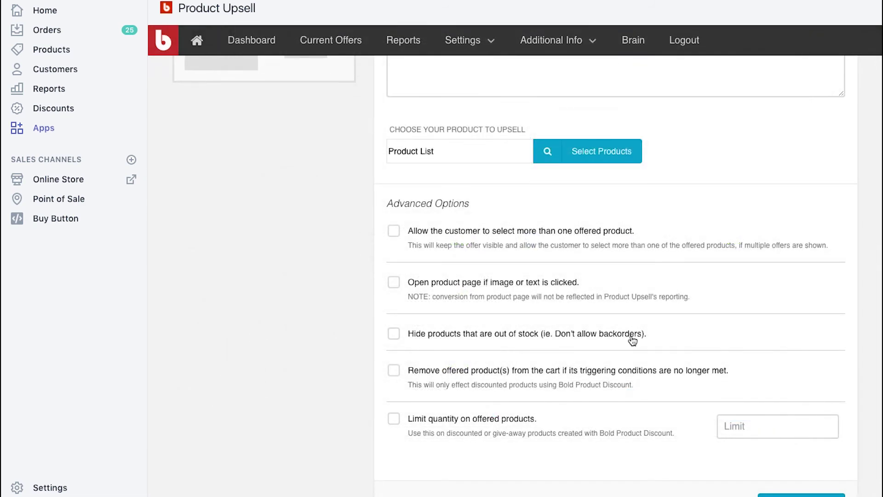
# Save the Fidget Cube BOGO offer with multiple-product selection left off, and confirm it is active in Current Offers.
pyautogui.scroll(-3, 632, 339)
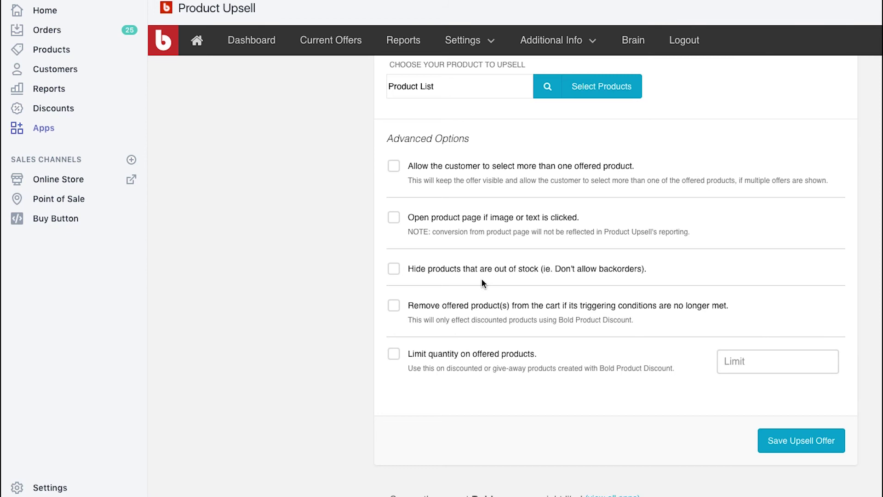
pyautogui.click(394, 165)
pyautogui.click(393, 165)
pyautogui.click(833, 441)
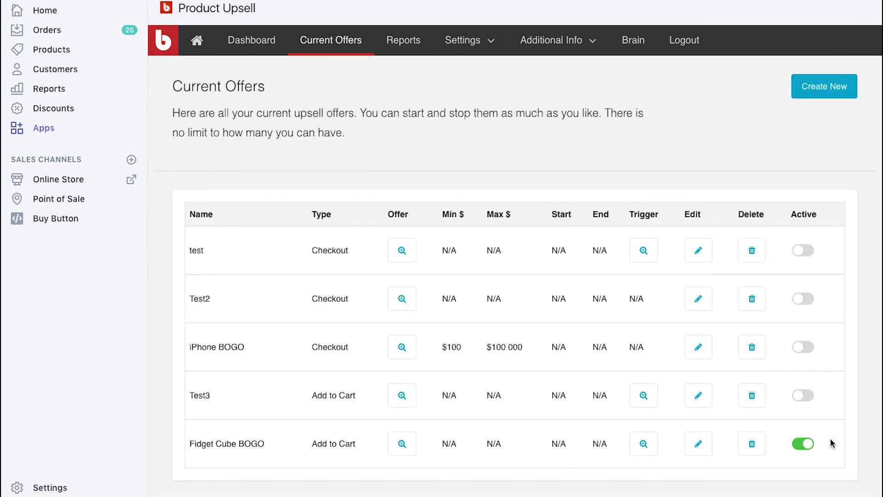
pyautogui.scroll(-3, 833, 442)
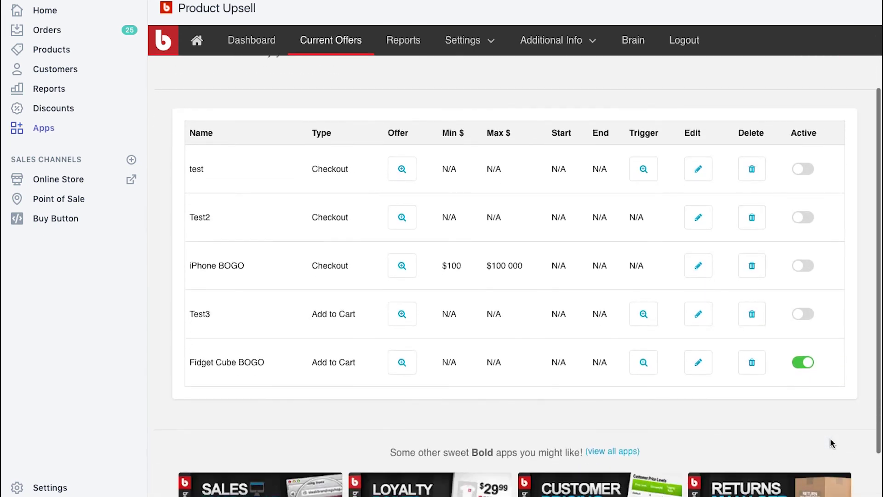
pyautogui.scroll(-2, 805, 370)
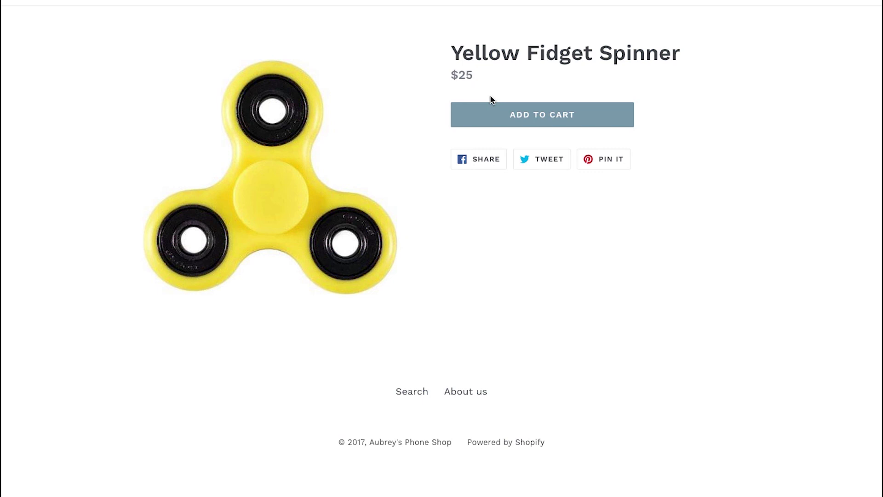
# Add the $25 Yellow Fidget Spinner to the cart, then take the $10.00 Blue Fidget Cube from the '50% off Fidget Cubes!' pop-up.
pyautogui.click(520, 115)
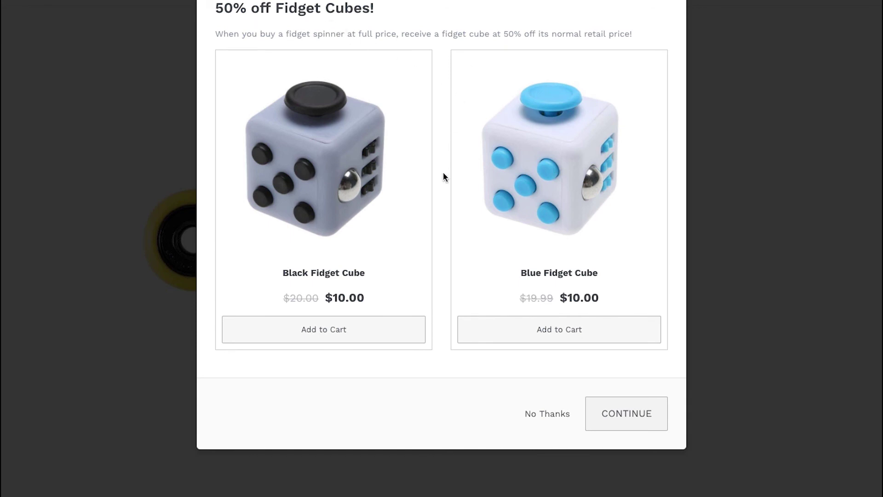
pyautogui.click(521, 326)
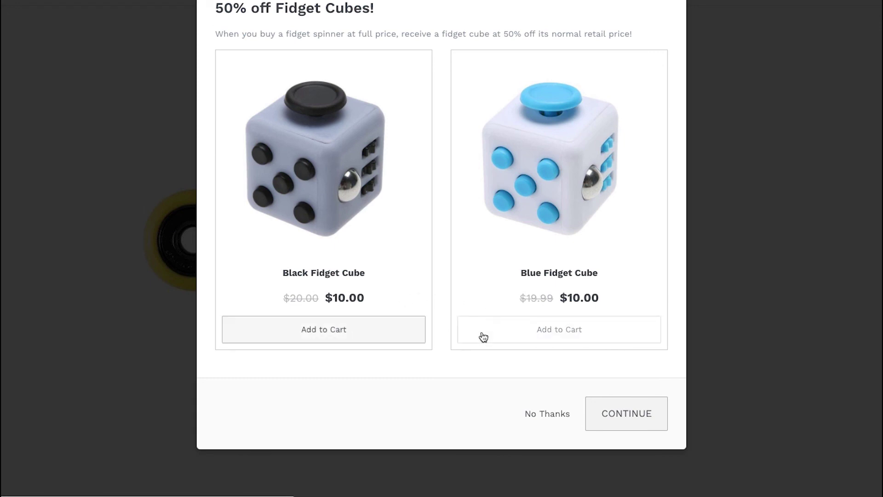